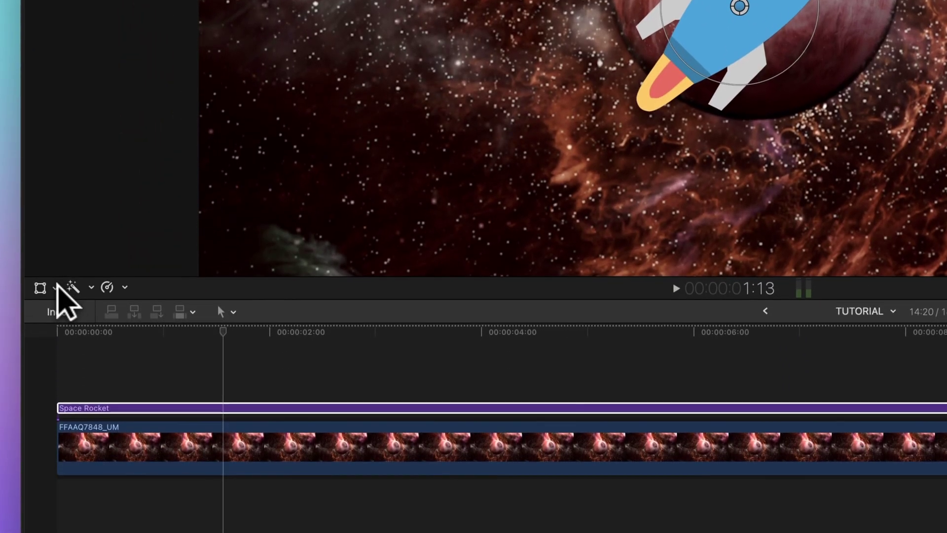
left_click(55, 358)
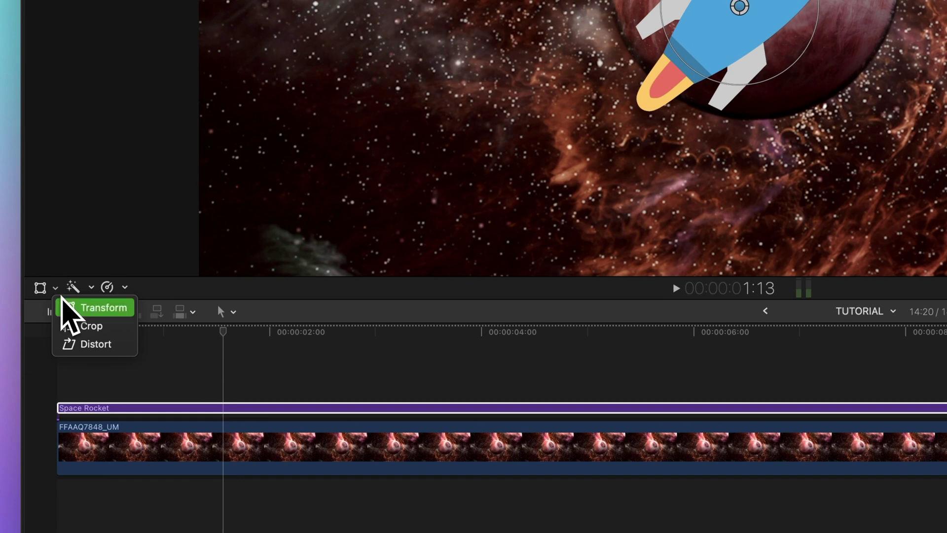
left_click(74, 309)
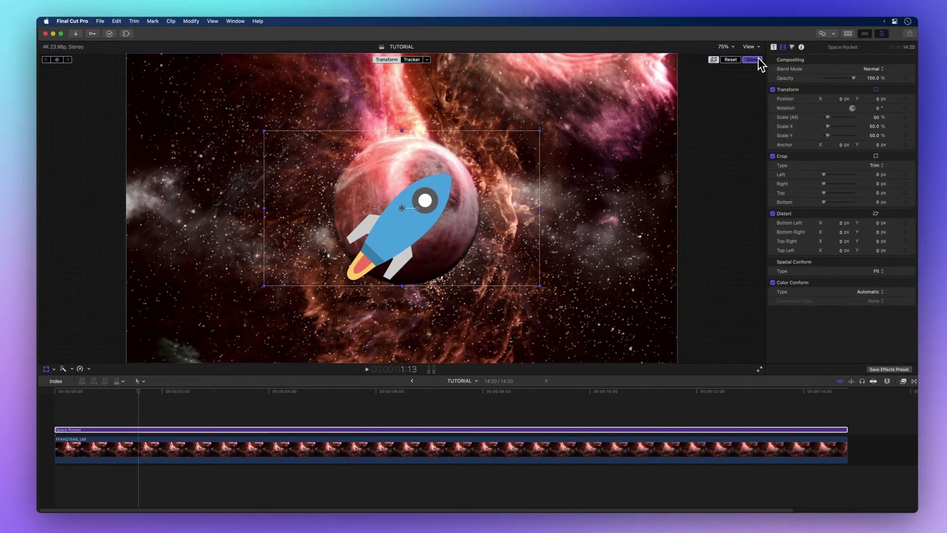
left_click(753, 59)
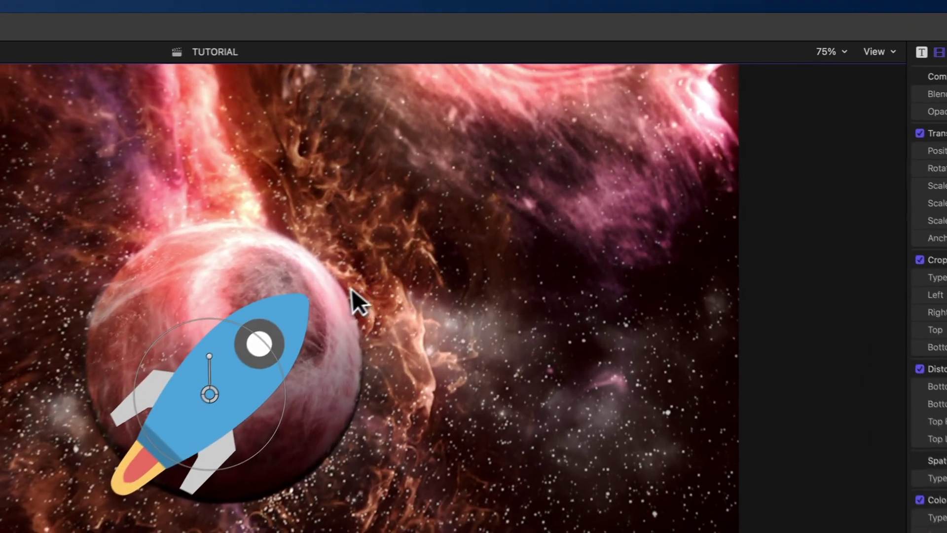
right_click(351, 290)
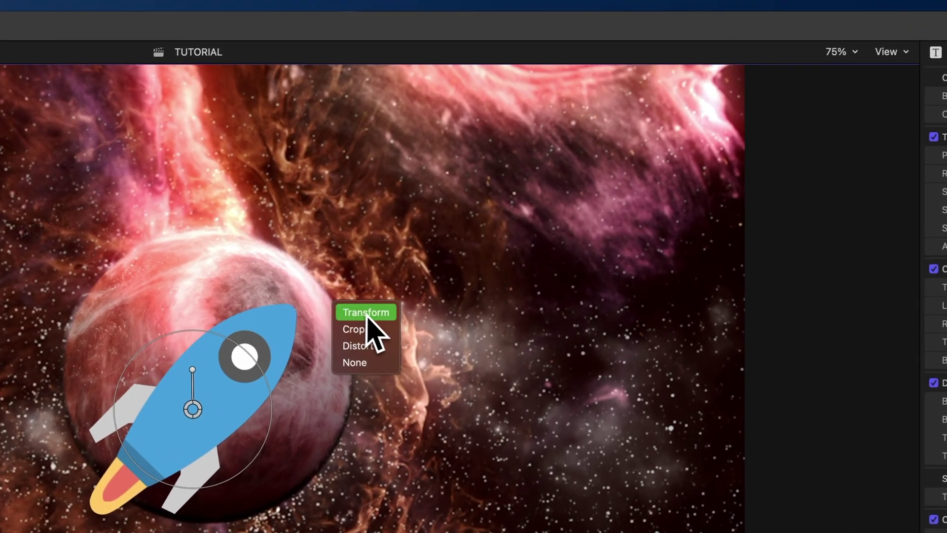
left_click(368, 314)
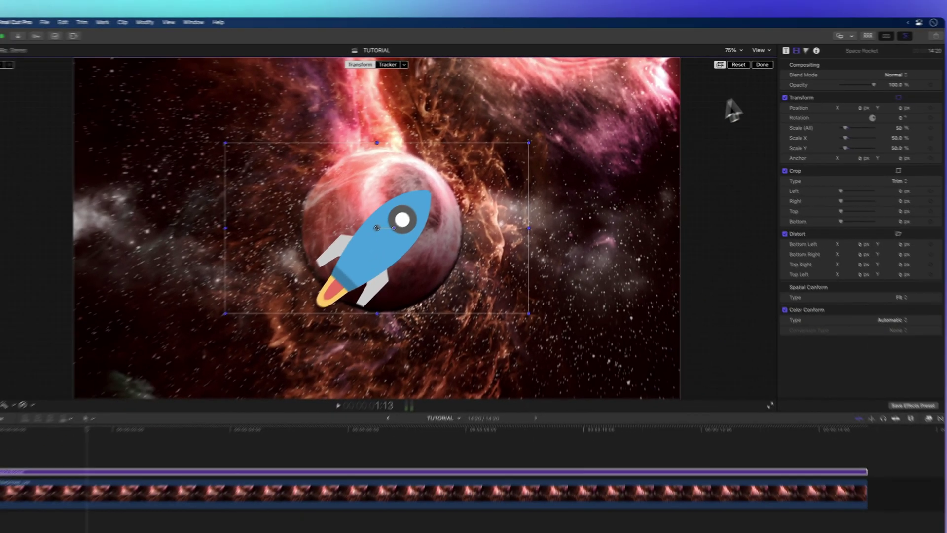
left_click(763, 65)
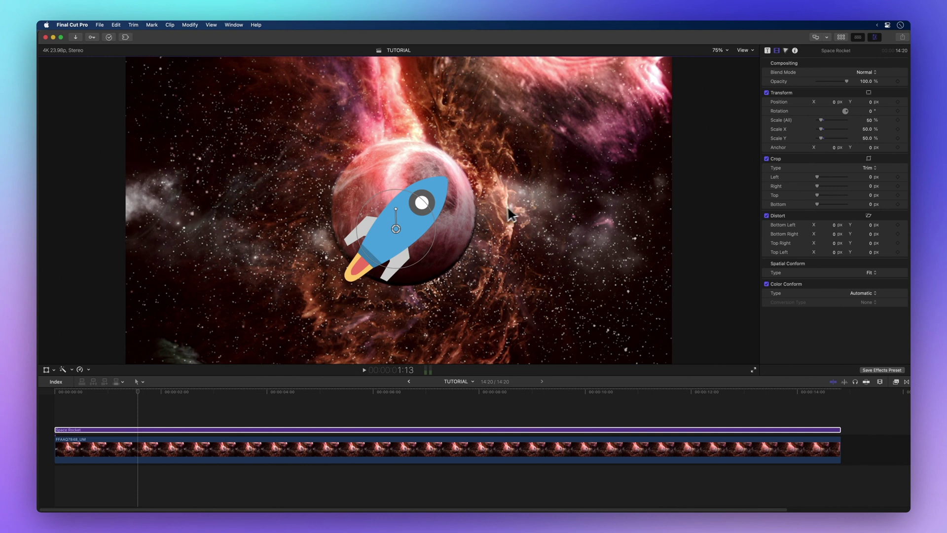
- At the timeline start, use Transform to place the Space Rocket at the lower left of the frame and add a keyframe
key("shift+t")
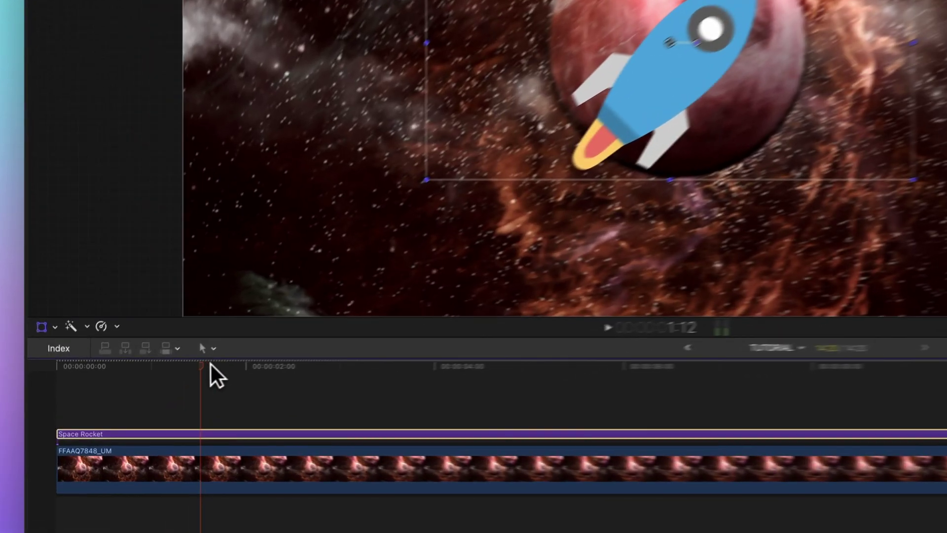
left_click_drag(140, 391, 44, 402)
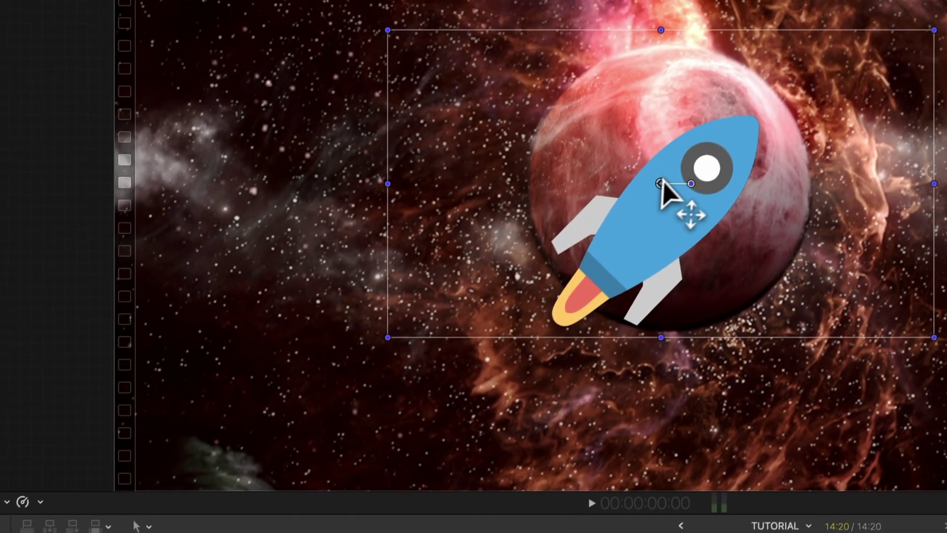
left_click_drag(746, 1, 423, 101)
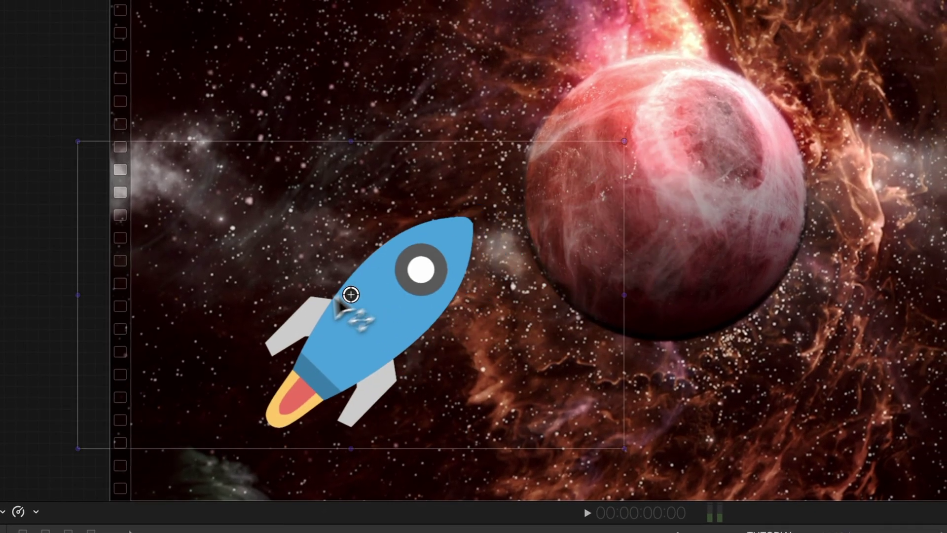
left_click_drag(336, 298, 253, 343)
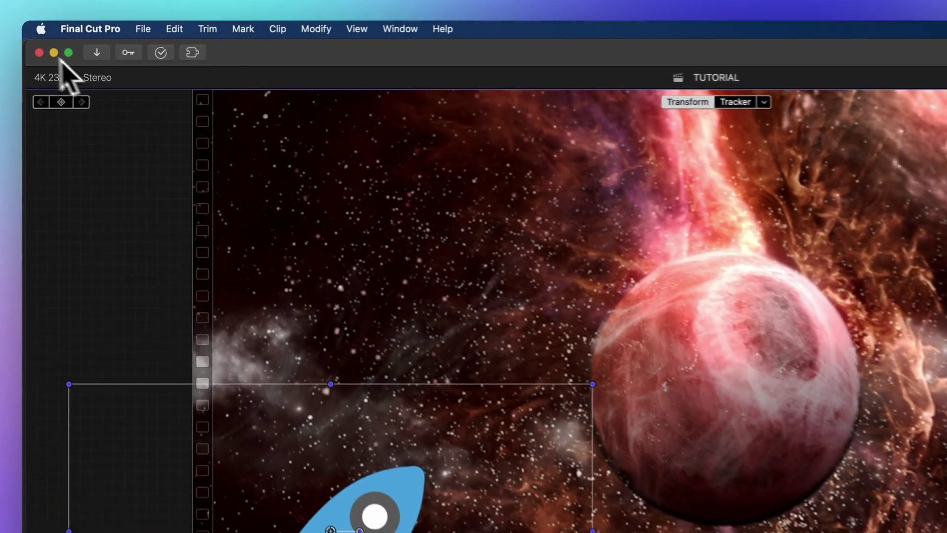
left_click(60, 102)
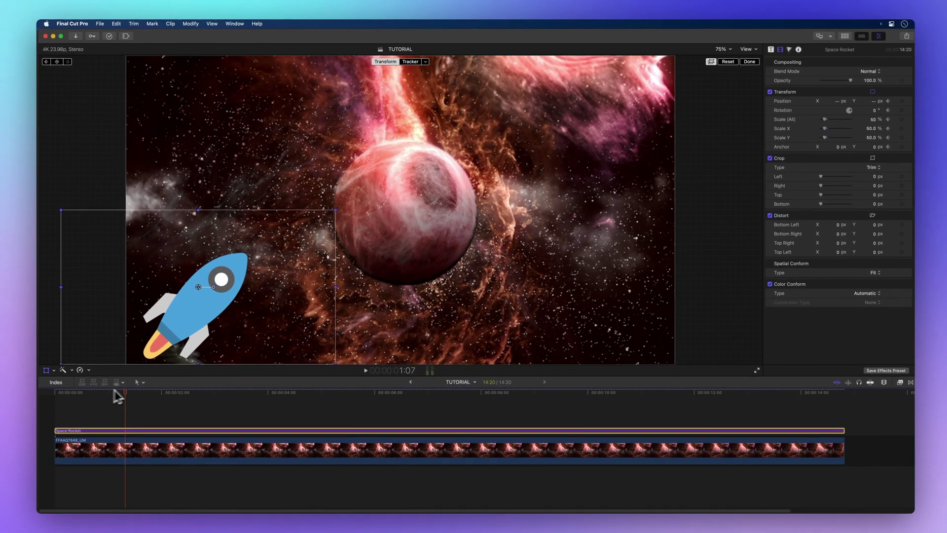
- Starting from about 2 seconds, animate the rocket through successive positions in an arc over the planet and down its right side
left_click(167, 392)
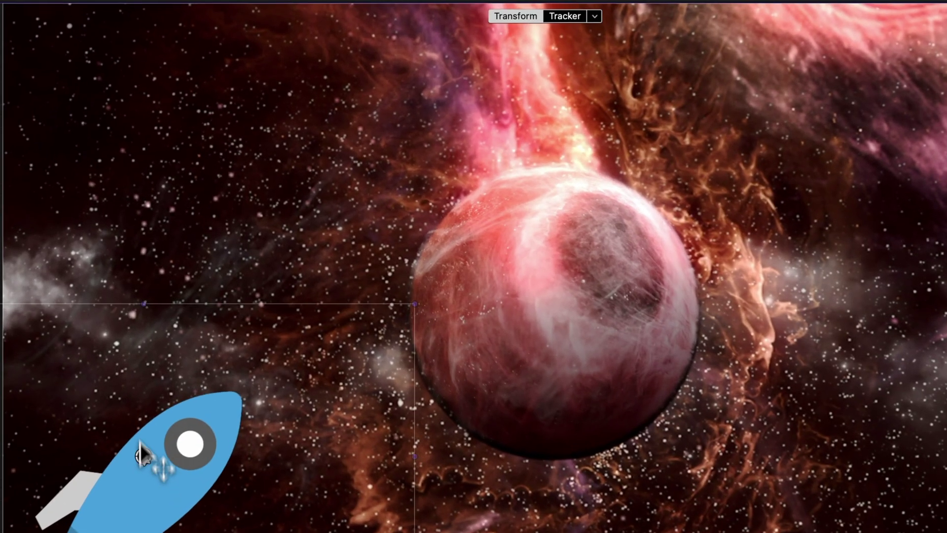
left_click_drag(166, 282, 329, 164)
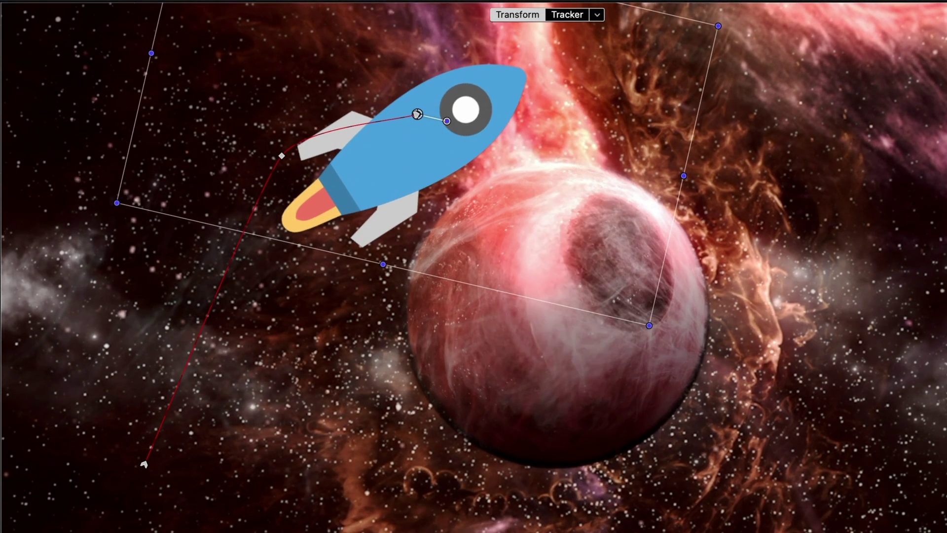
left_click_drag(423, 116, 882, 115)
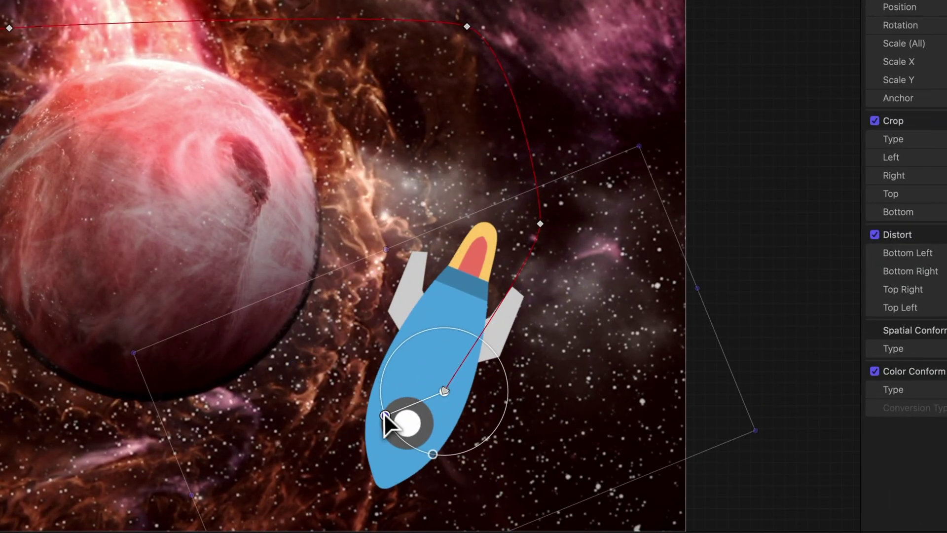
- Set the motion path point to the right of the planet to Smooth
right_click(443, 390)
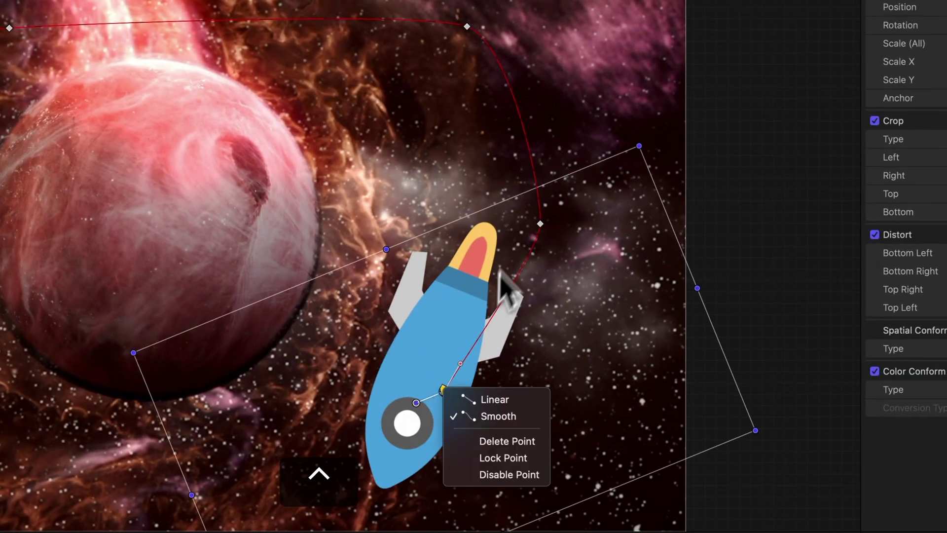
left_click(541, 224)
right_click(541, 224)
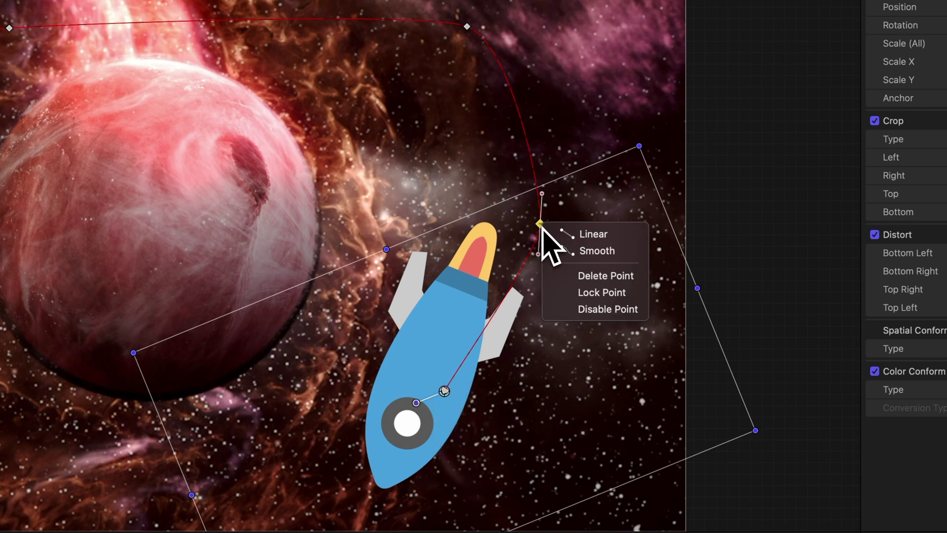
left_click(576, 251)
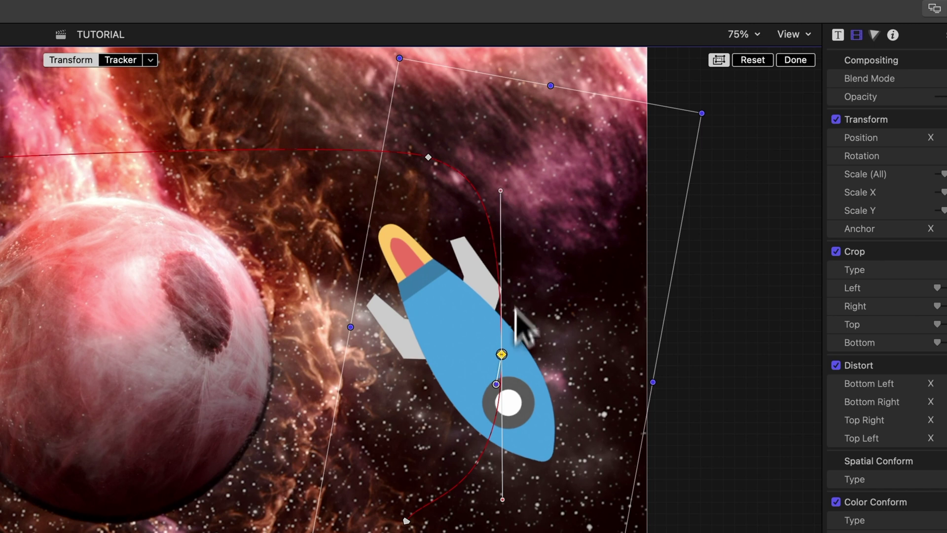
- Try Linear on the motion path point to the right of the planet and undo the change
left_click(501, 354, "ctrl")
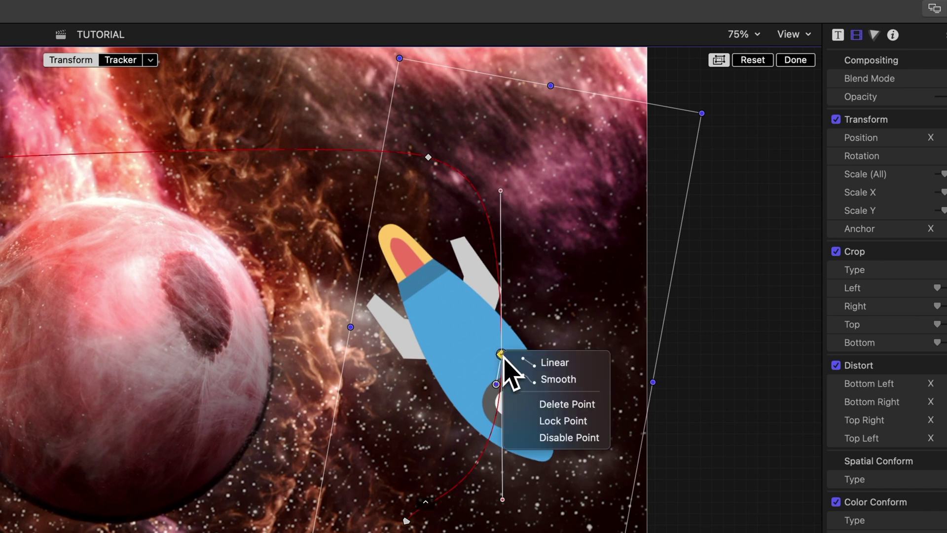
left_click(564, 368)
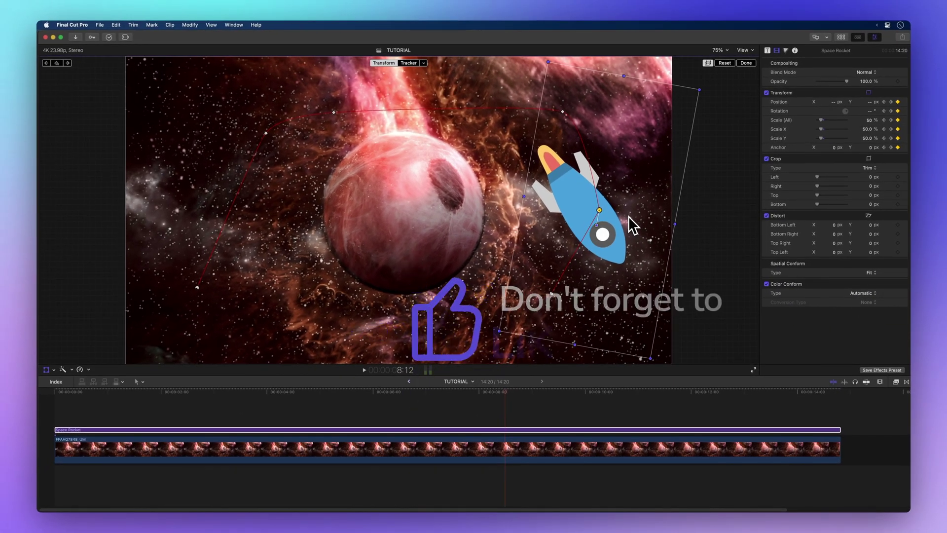
key("super+z")
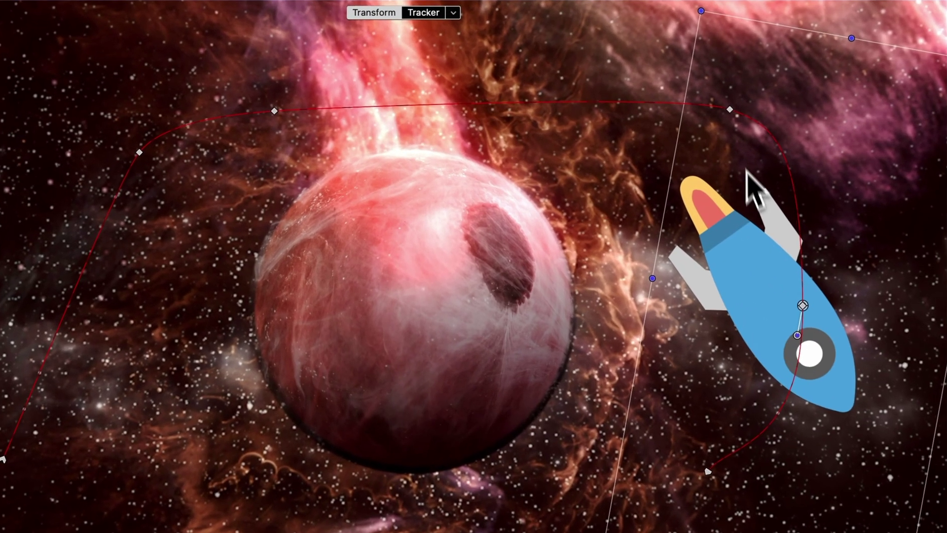
- Rotate the rocket slightly at the path's upper-right point and shift the path's end point a little further down
left_click(730, 109)
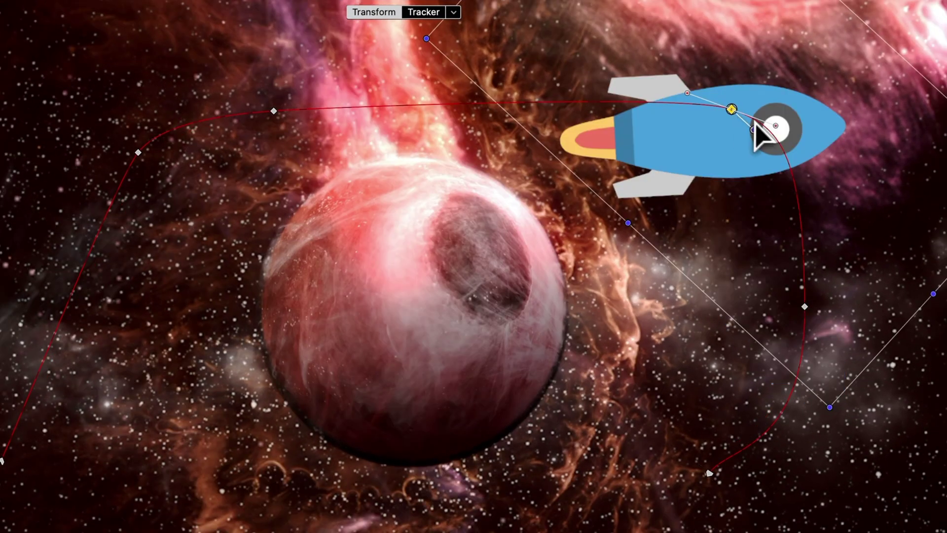
left_click_drag(753, 129, 759, 123)
left_click(274, 114)
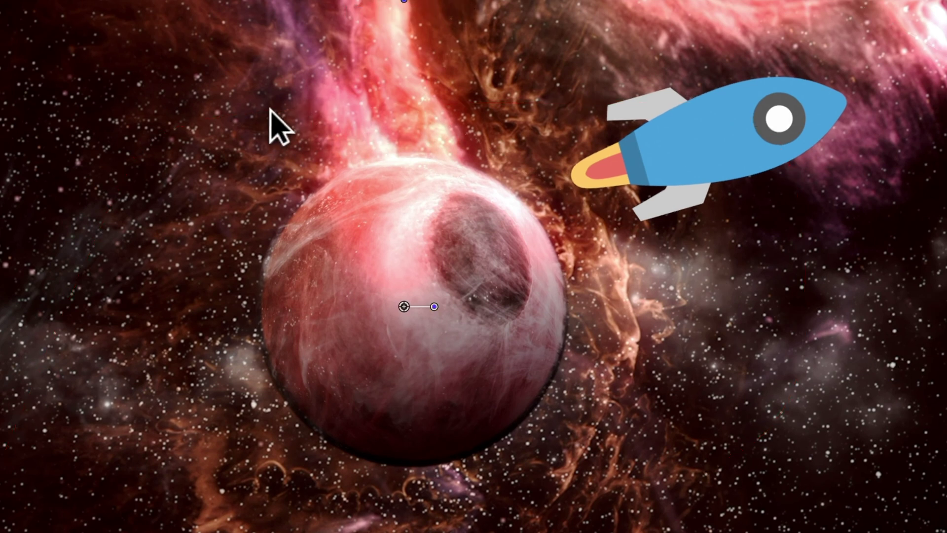
left_click(677, 110)
left_click(234, 327)
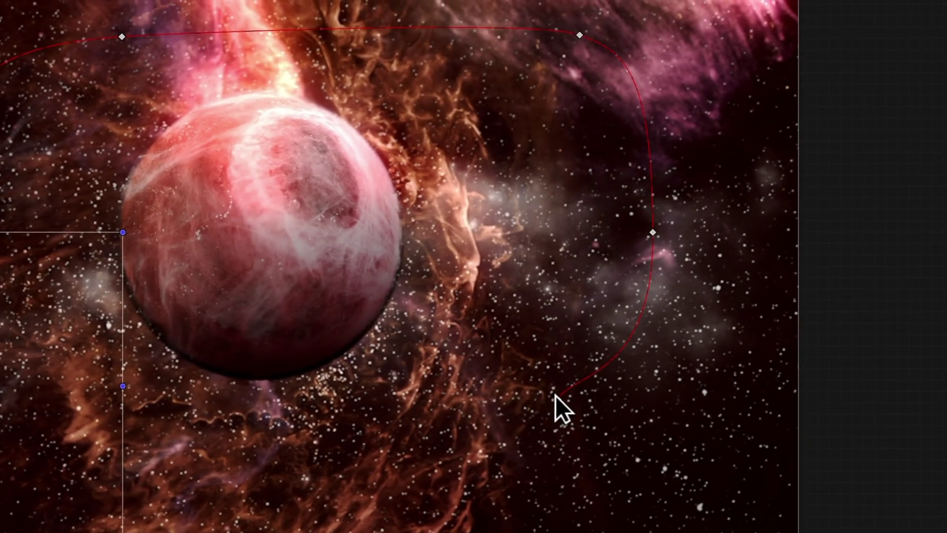
left_click(555, 395)
left_click_drag(555, 394, 591, 408)
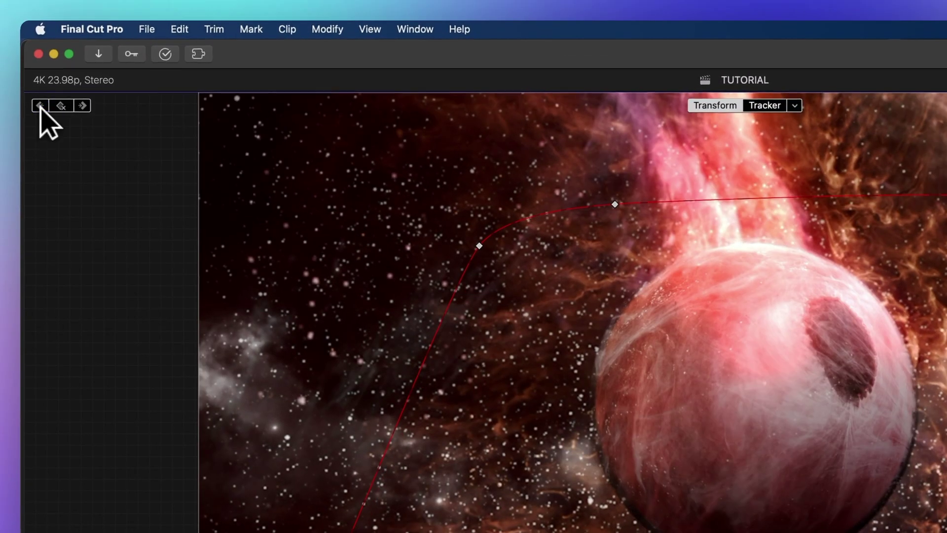
- Delete the keyframe at the motion path's left bend and the path point above the planet's left side
left_click(41, 106)
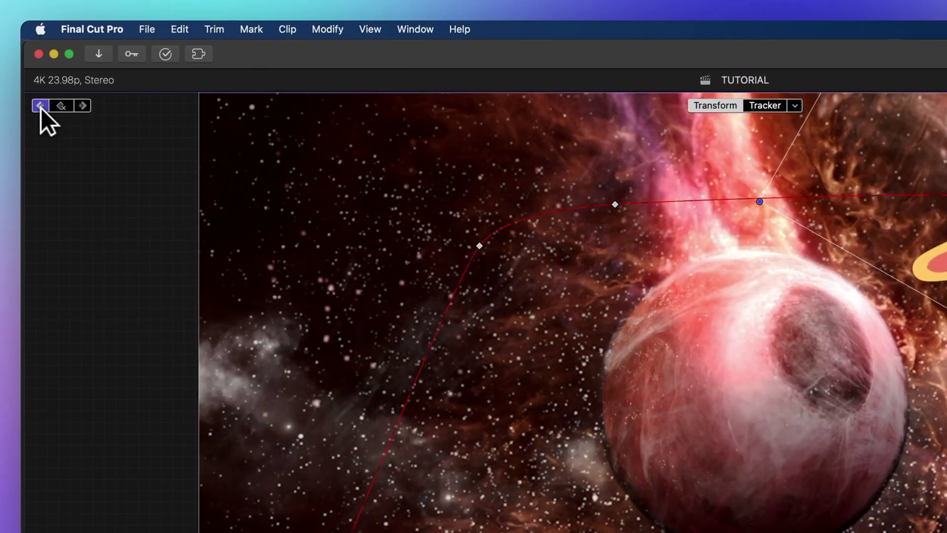
left_click(41, 106)
left_click(40, 106)
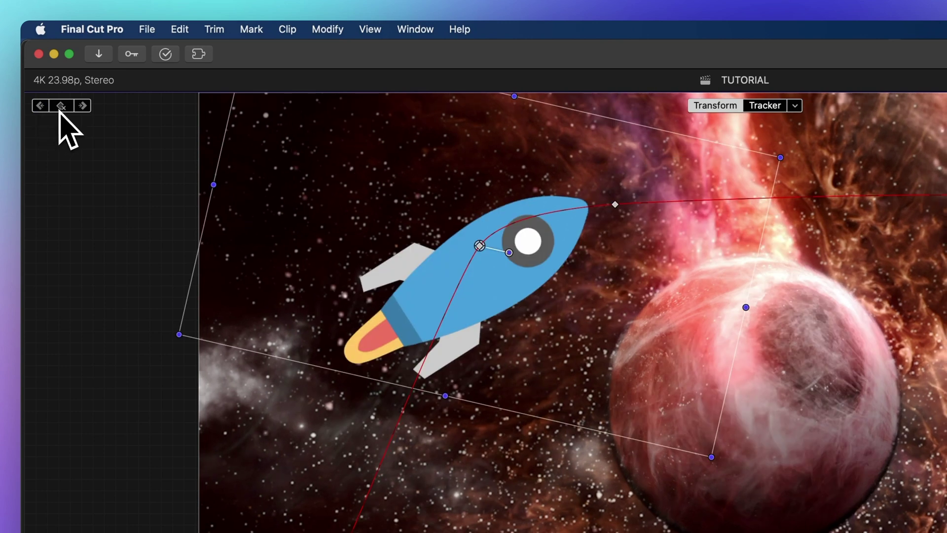
left_click(61, 106)
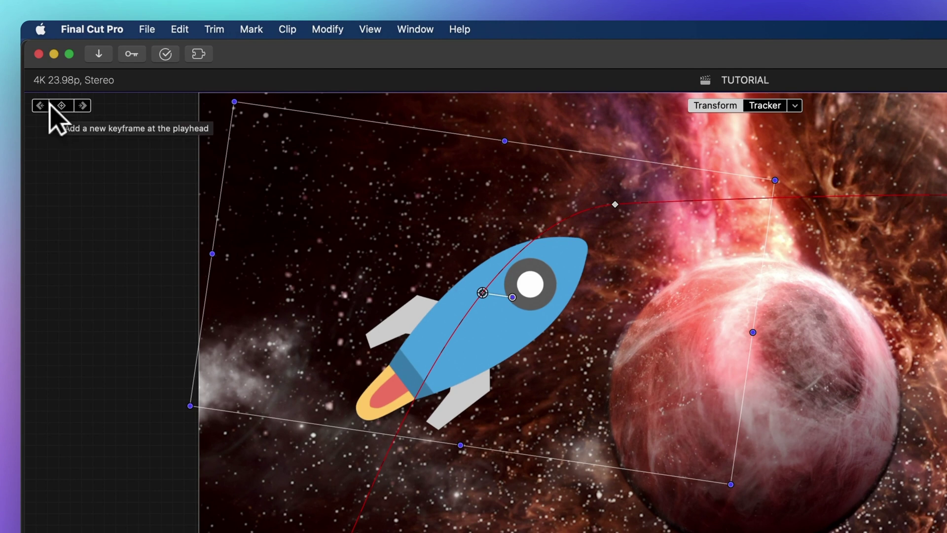
left_click(47, 105)
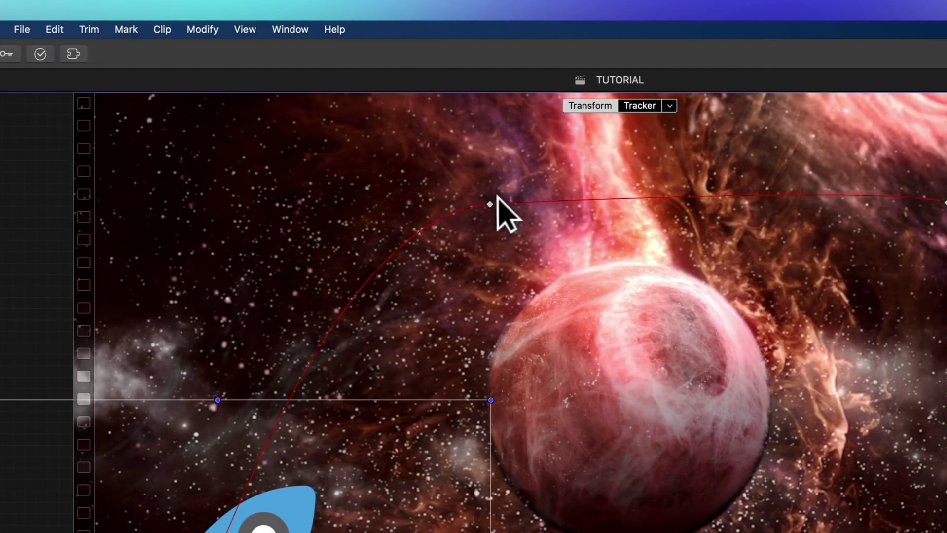
right_click(616, 204)
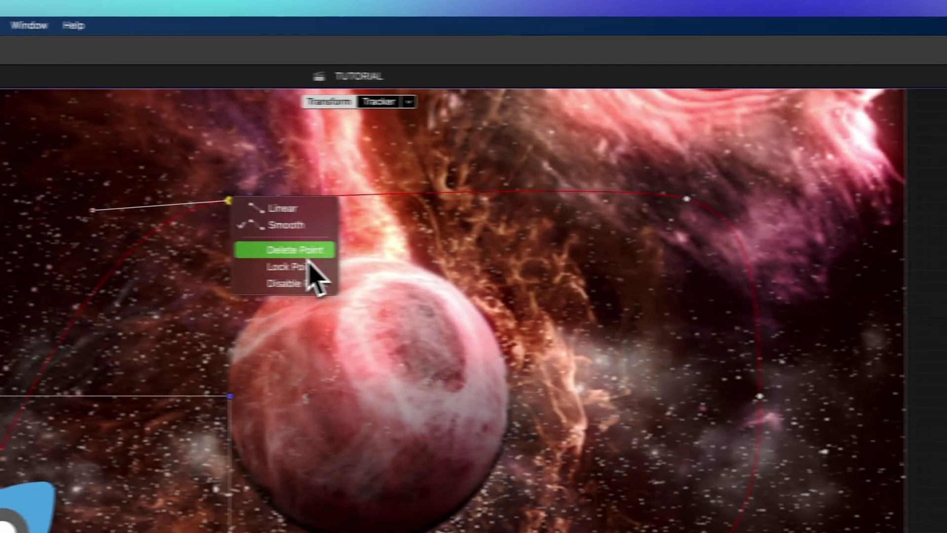
left_click(568, 259)
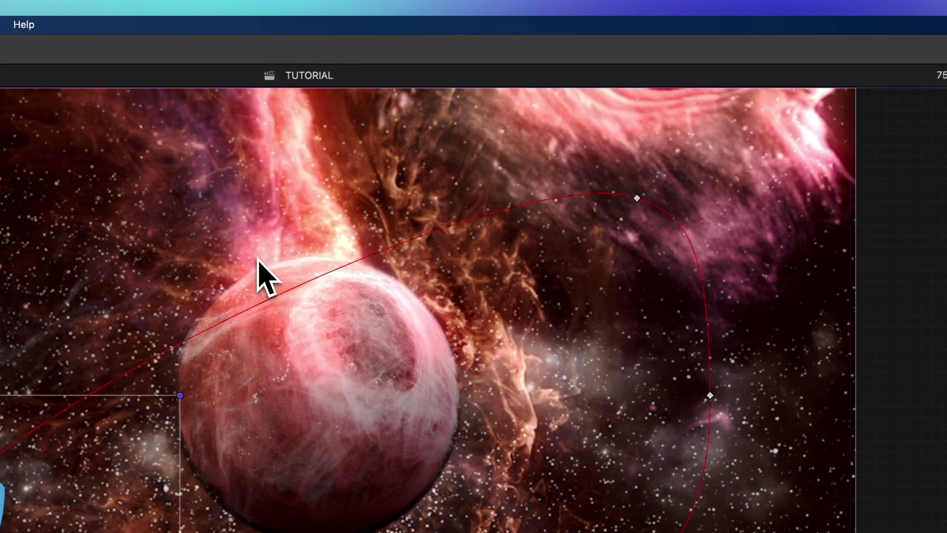
- Lock and unlock the motion path's upper-right point, and extend its outgoing curve handle down and to the right
right_click(636, 198)
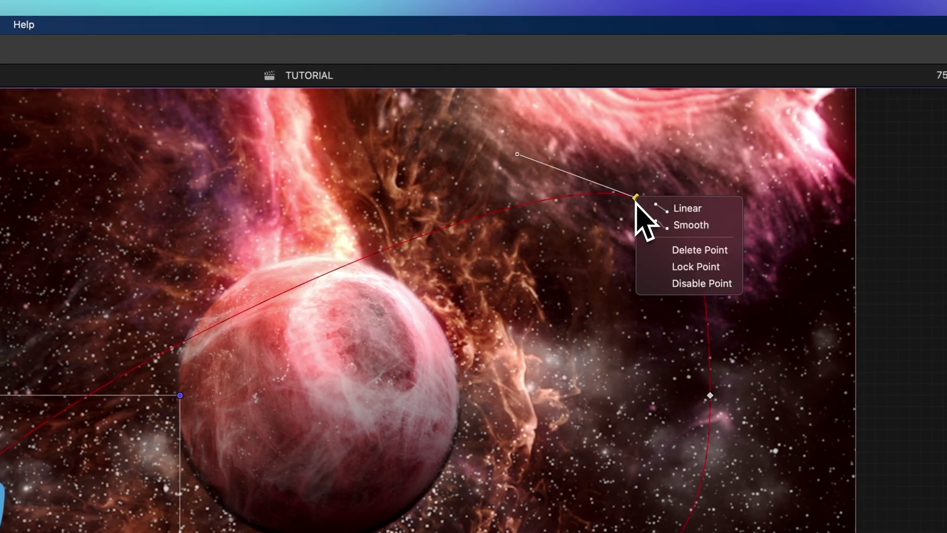
left_click(682, 266)
right_click(637, 198)
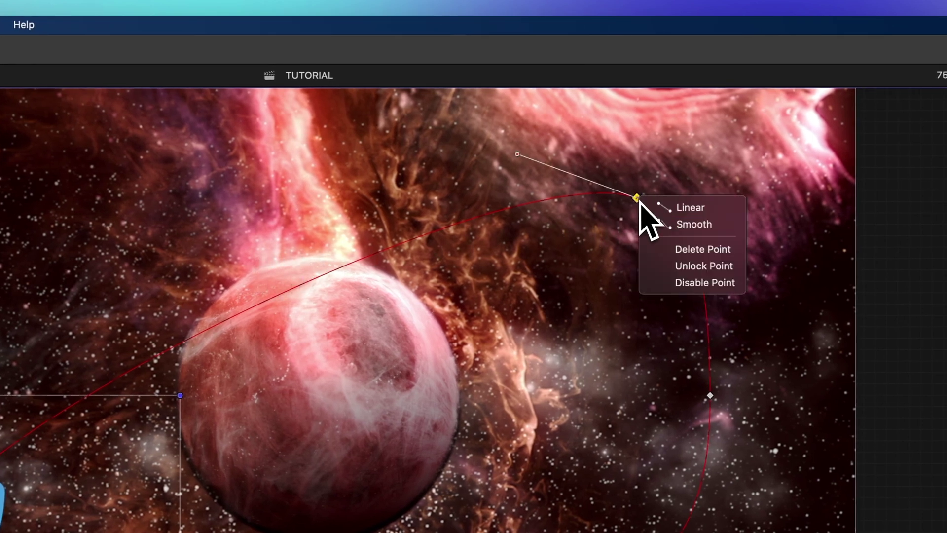
left_click(682, 269)
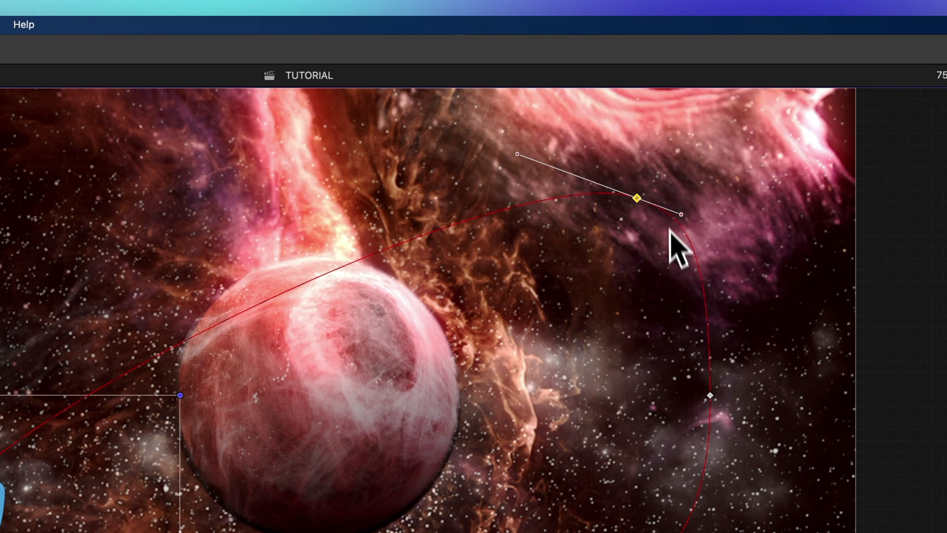
left_click_drag(681, 214, 758, 254)
- Move the path point right of the planet outward to about X 1530 px, disable it and finish the transform
left_click(710, 395)
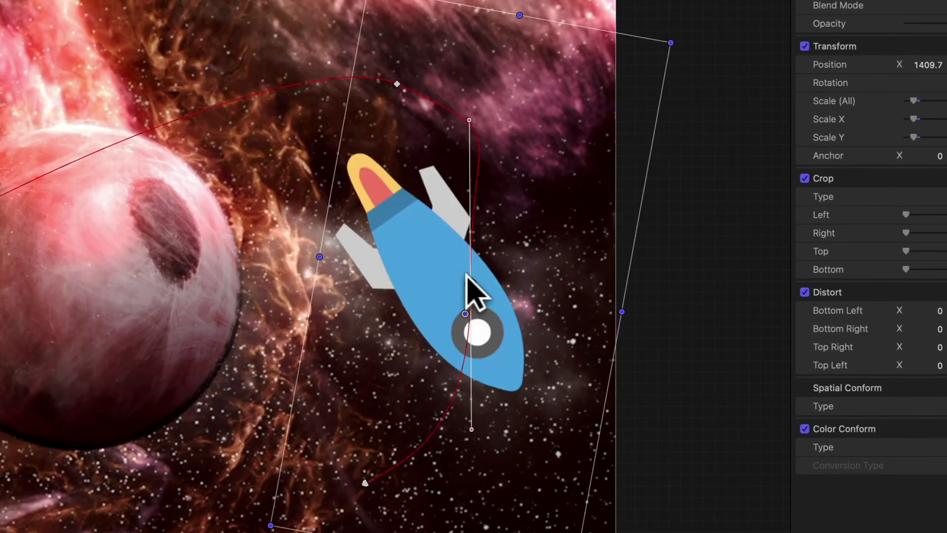
left_click(470, 283)
left_click_drag(472, 292, 507, 290)
right_click(508, 290)
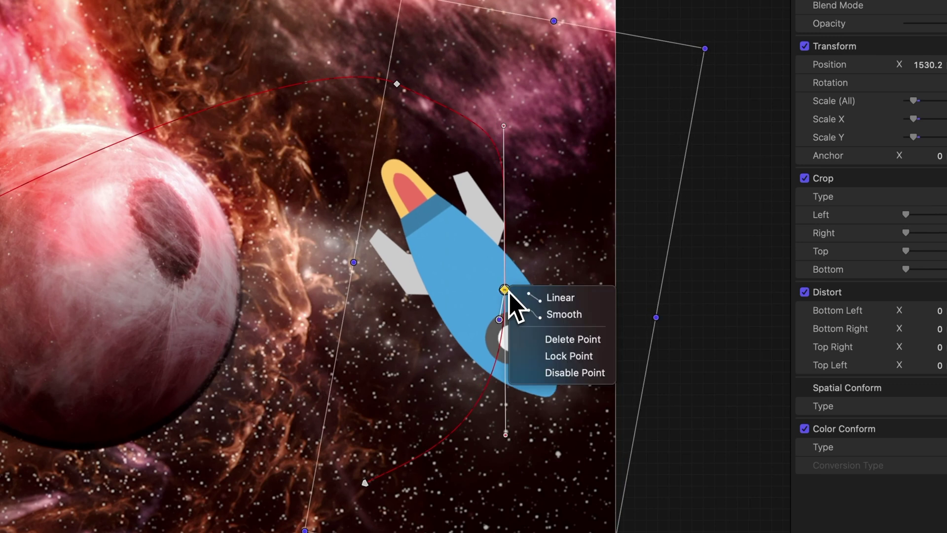
left_click(553, 371)
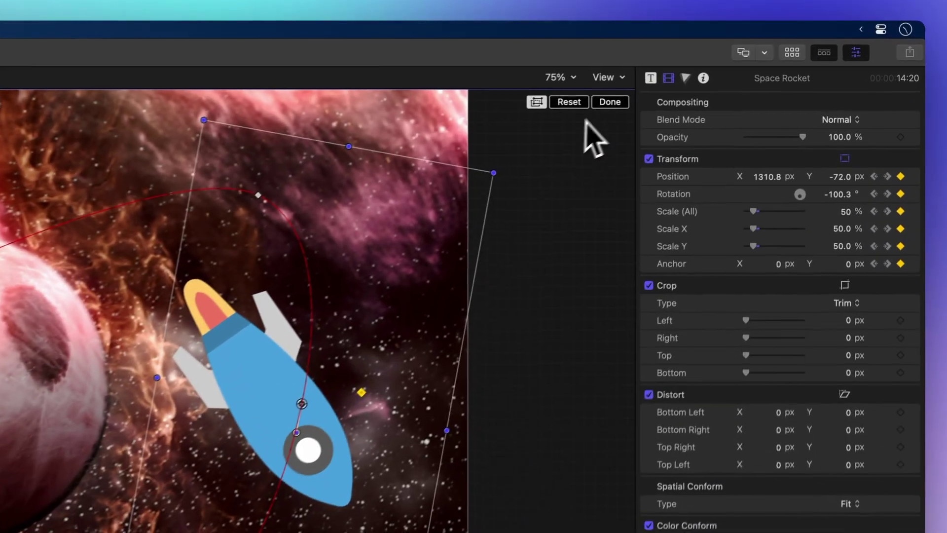
left_click(747, 61)
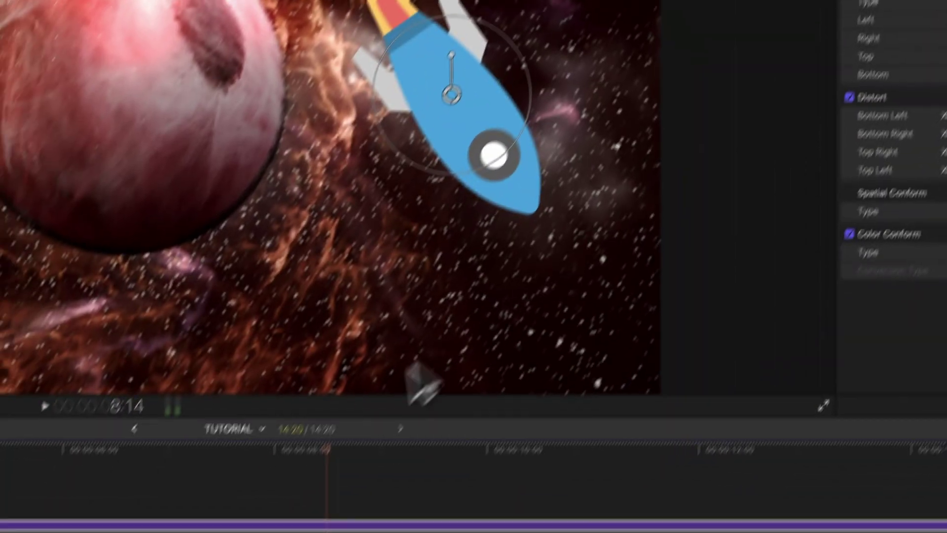